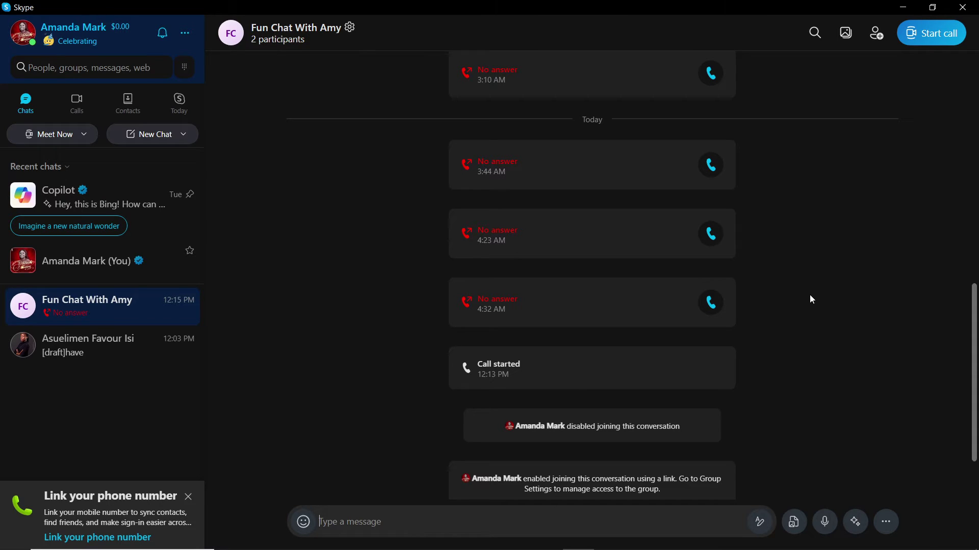
# Open the profile menu showing status, Skype Phone and account-management options.
pyautogui.click(70, 32)
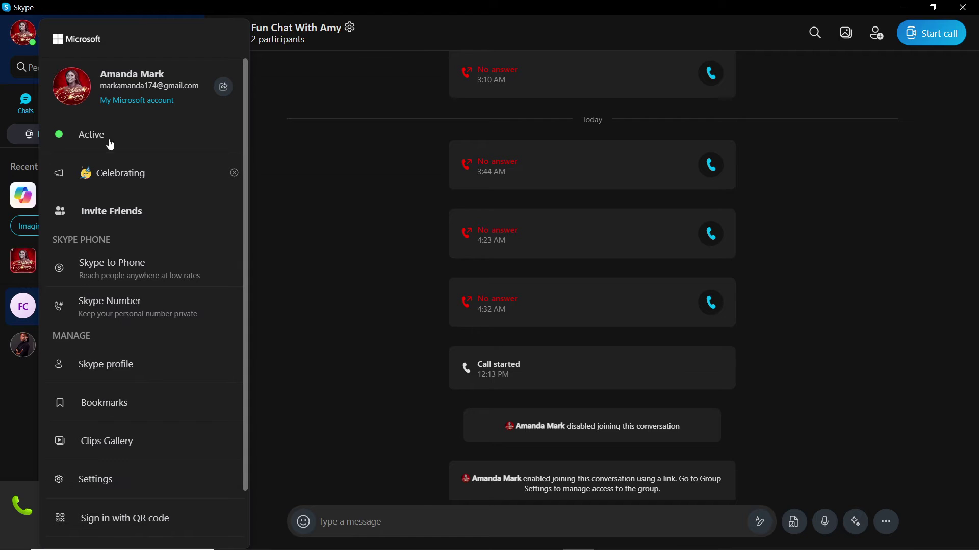
pyautogui.click(139, 379)
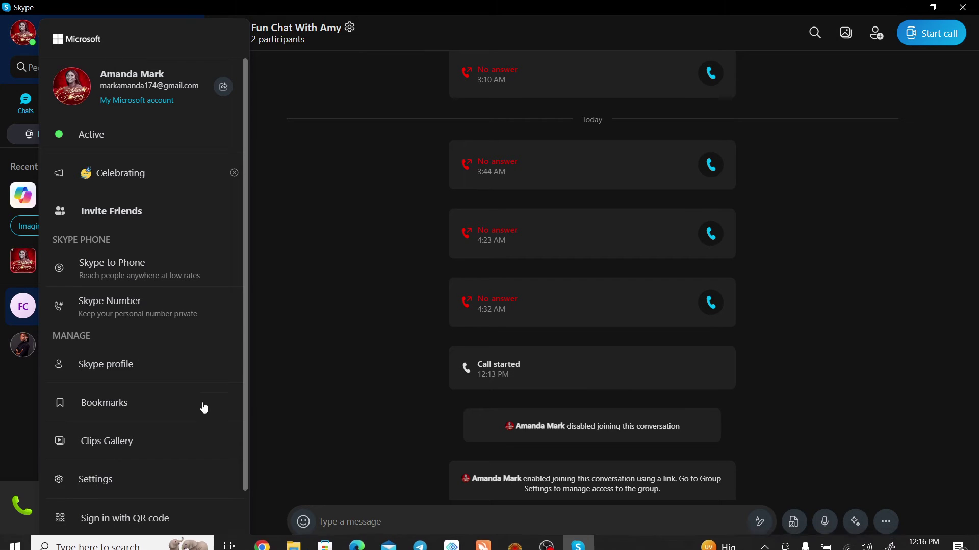
# Open Settings on the Account & Profile page, listing profile details and Sign out.
pyautogui.click(97, 480)
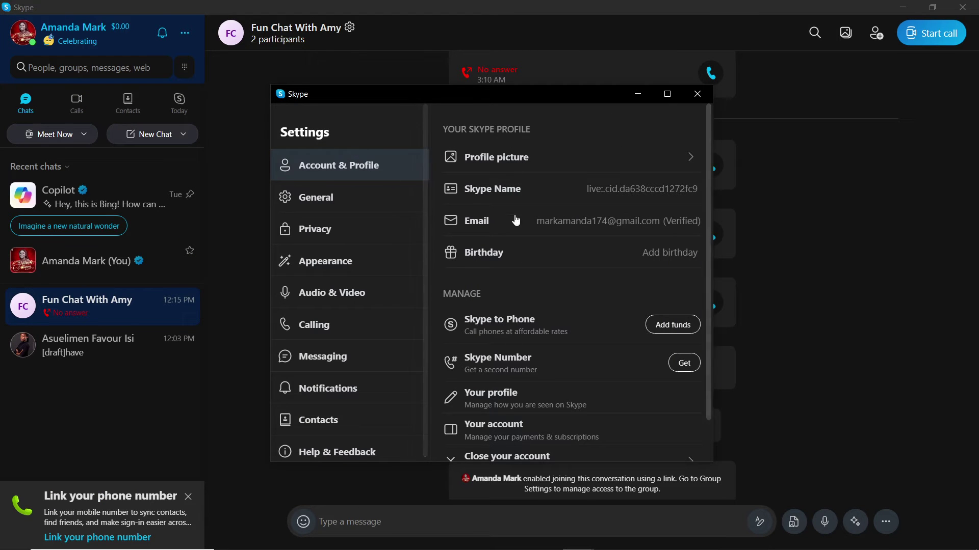
pyautogui.scroll(-1, 513, 360)
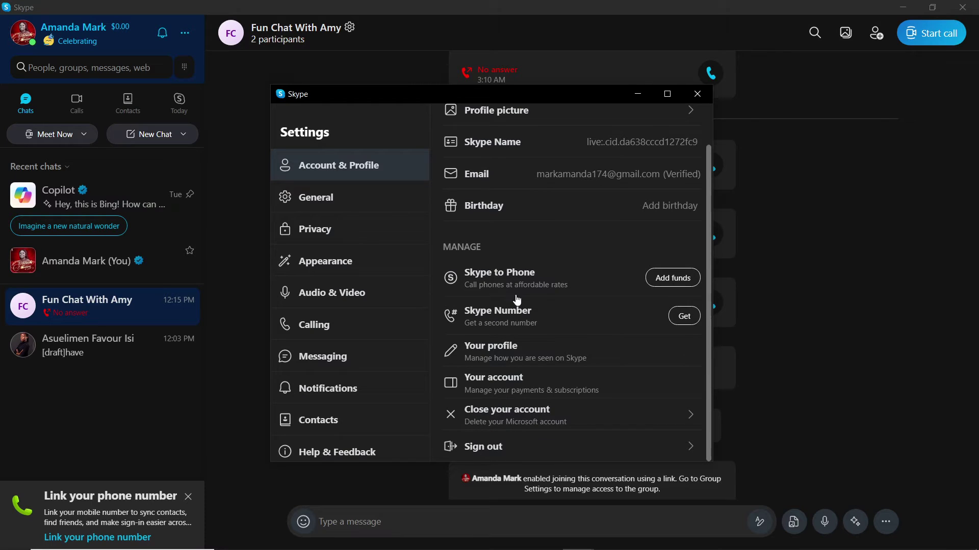
pyautogui.scroll(1, 516, 300)
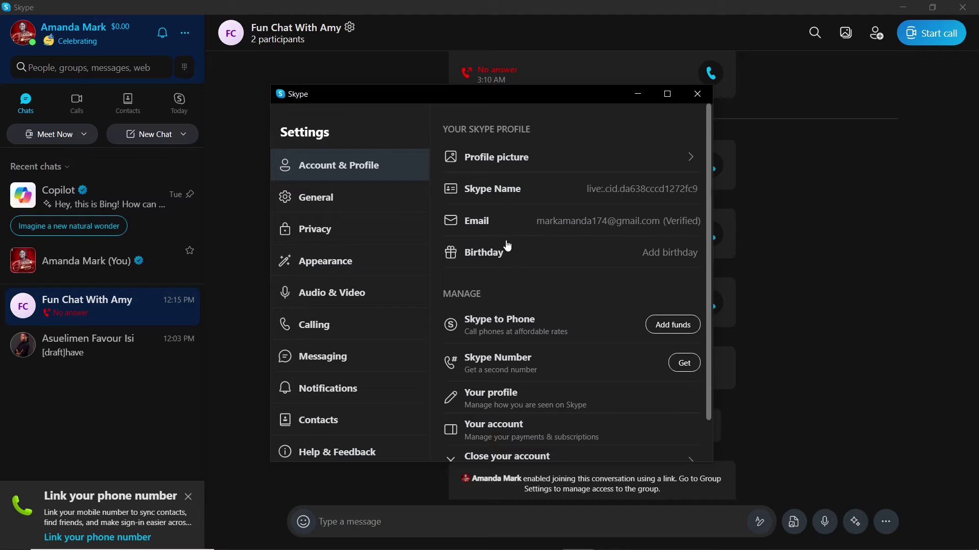
pyautogui.scroll(-1, 535, 264)
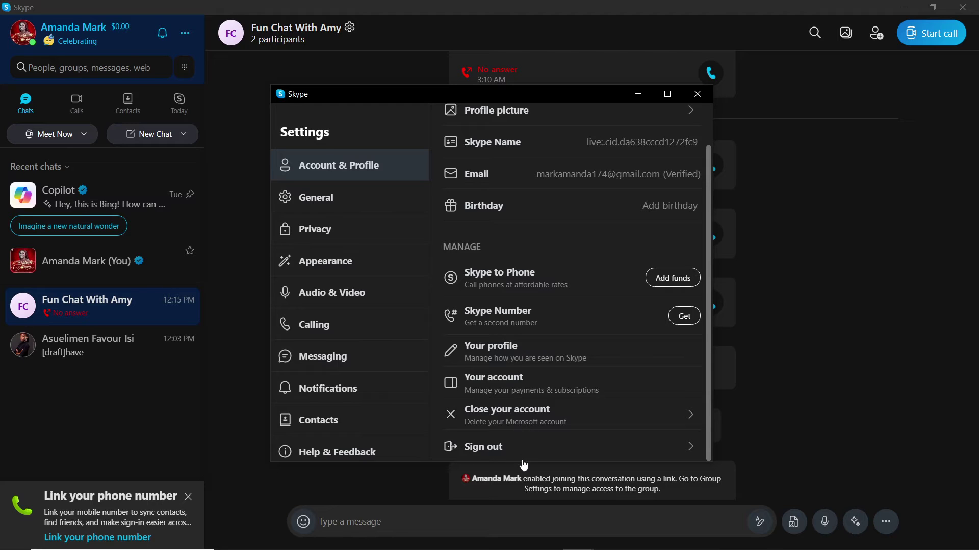
# Open the Sign out page with its status, notification and sign-out options.
pyautogui.click(598, 447)
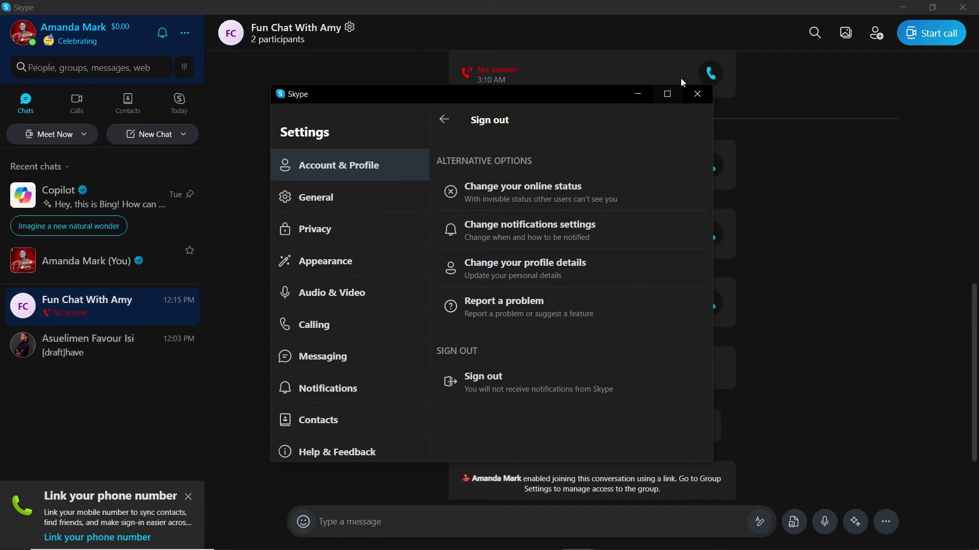
pyautogui.click(695, 94)
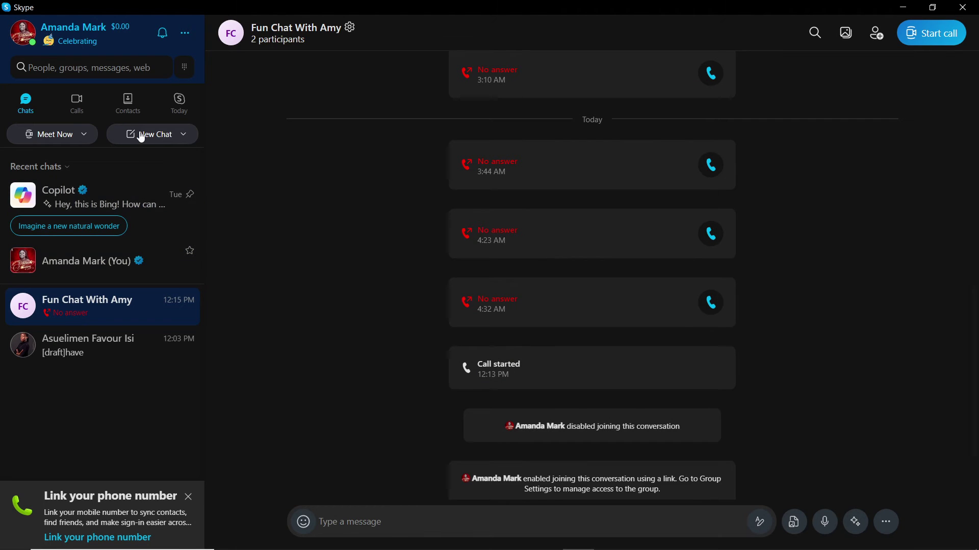